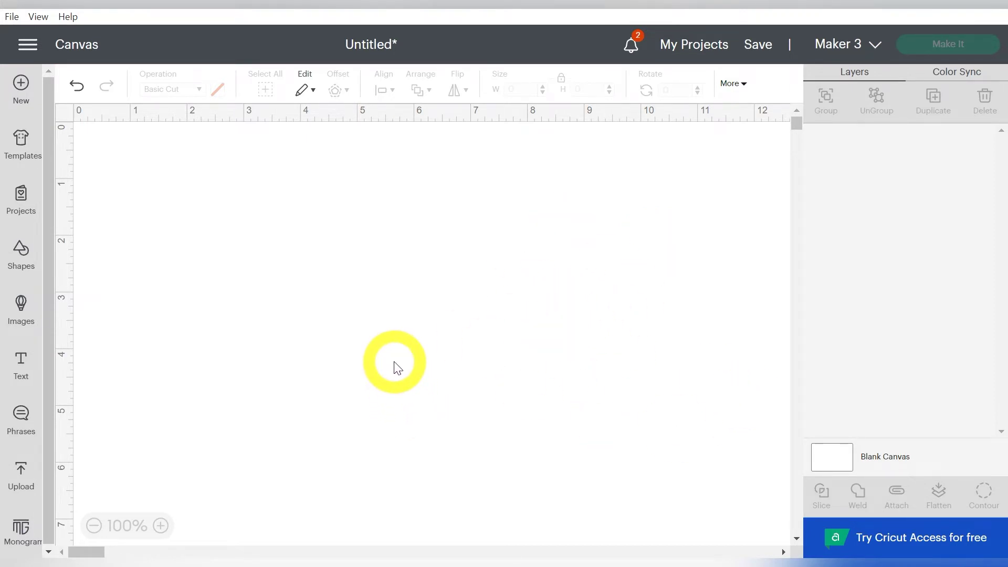
# Step: Upload Plus Circle 02 La square.svg from the 08-Giant-Paper-Flowers SVG folder and select its thumbnail
pyautogui.click(21, 471)
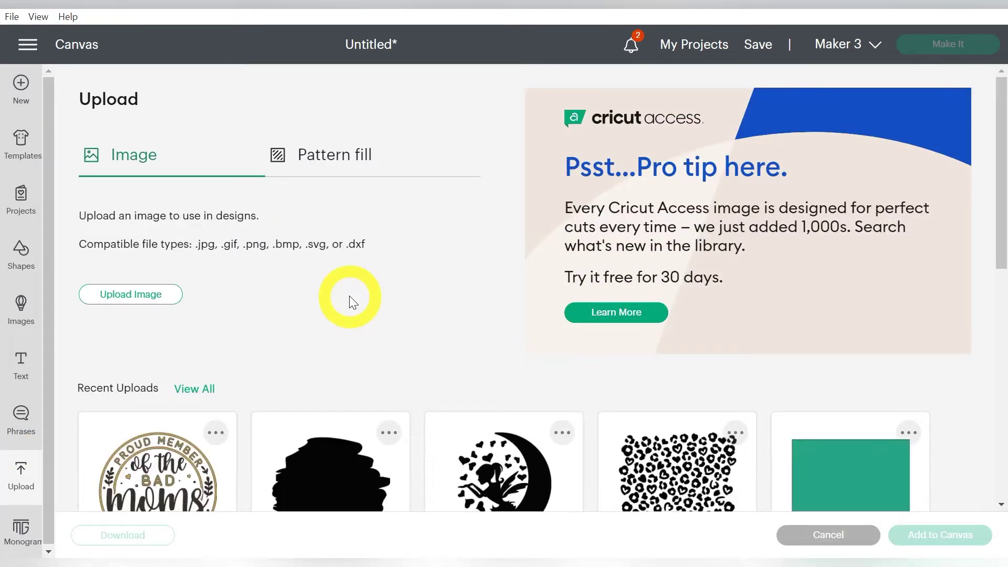
pyautogui.click(162, 294)
pyautogui.click(495, 296)
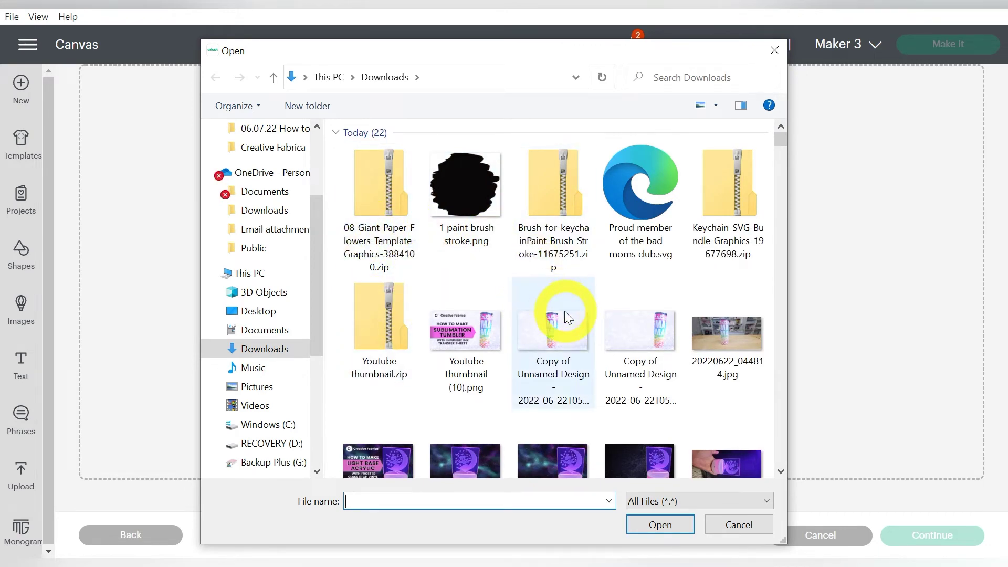
pyautogui.scroll(-5, 565, 311)
pyautogui.click(464, 374)
pyautogui.doubleClick(465, 374)
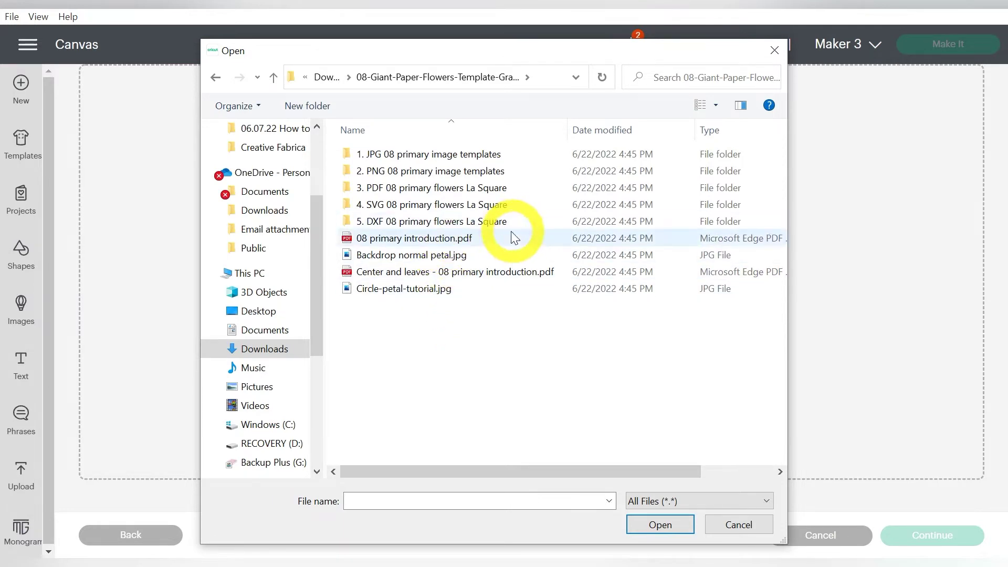
pyautogui.doubleClick(514, 209)
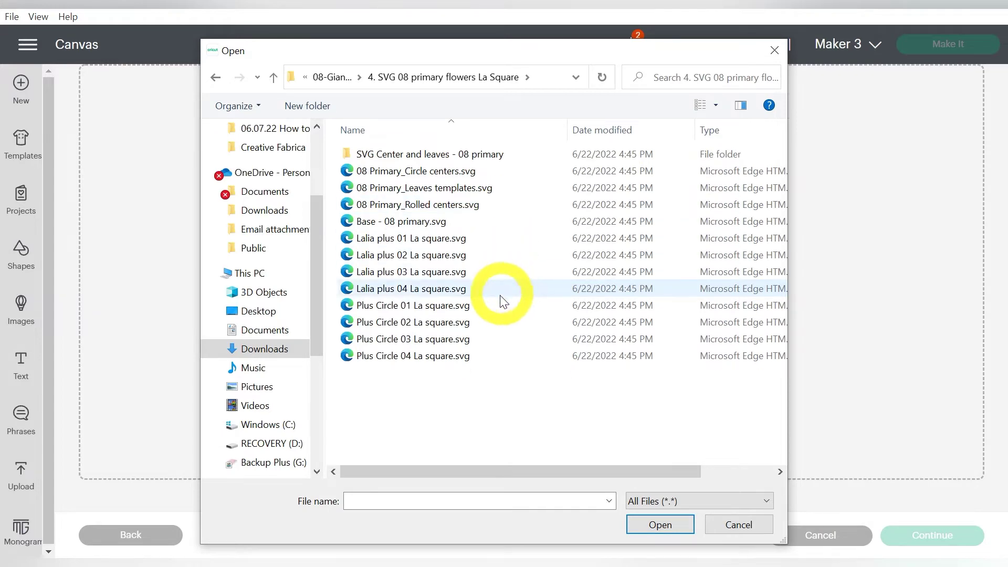
pyautogui.click(497, 322)
pyautogui.doubleClick(494, 319)
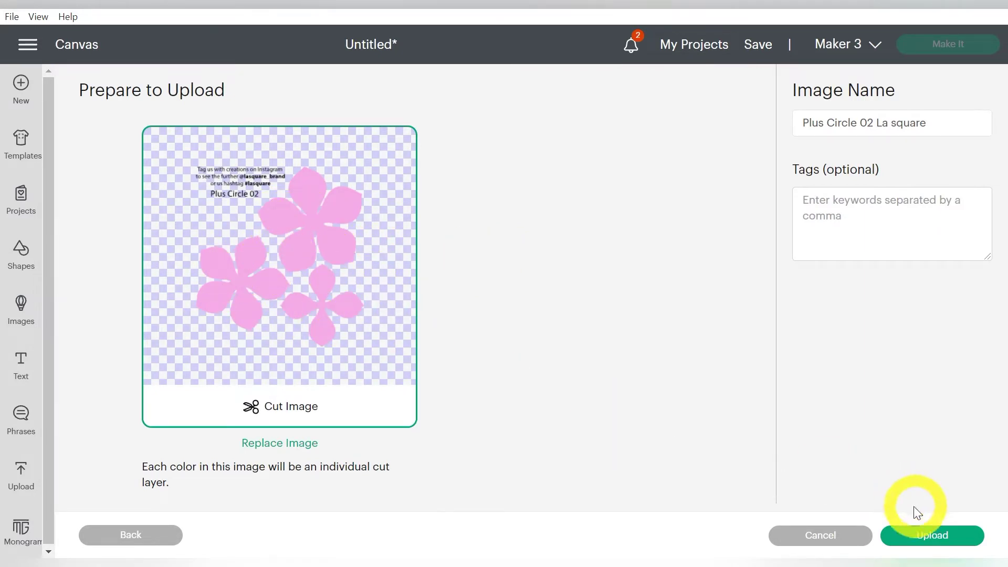
pyautogui.click(918, 536)
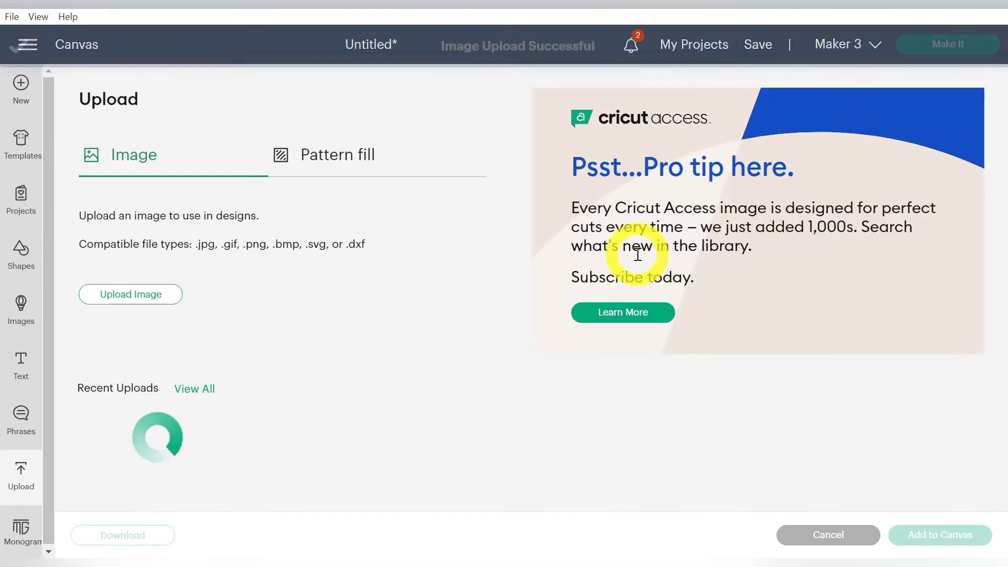
pyautogui.click(128, 452)
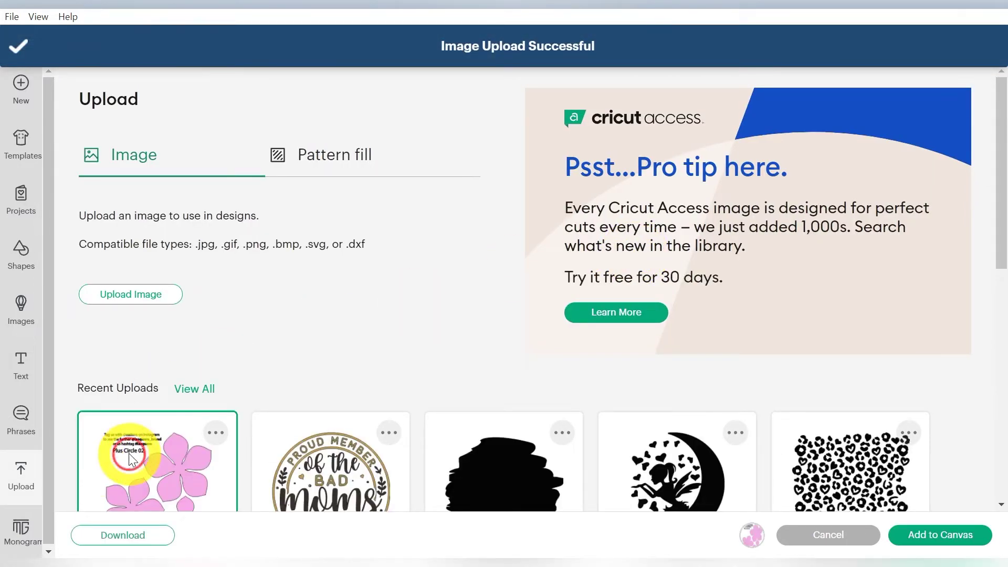
# Step: Add the flower image to the canvas, ungroup it, and delete the Instagram tag text
pyautogui.click(906, 537)
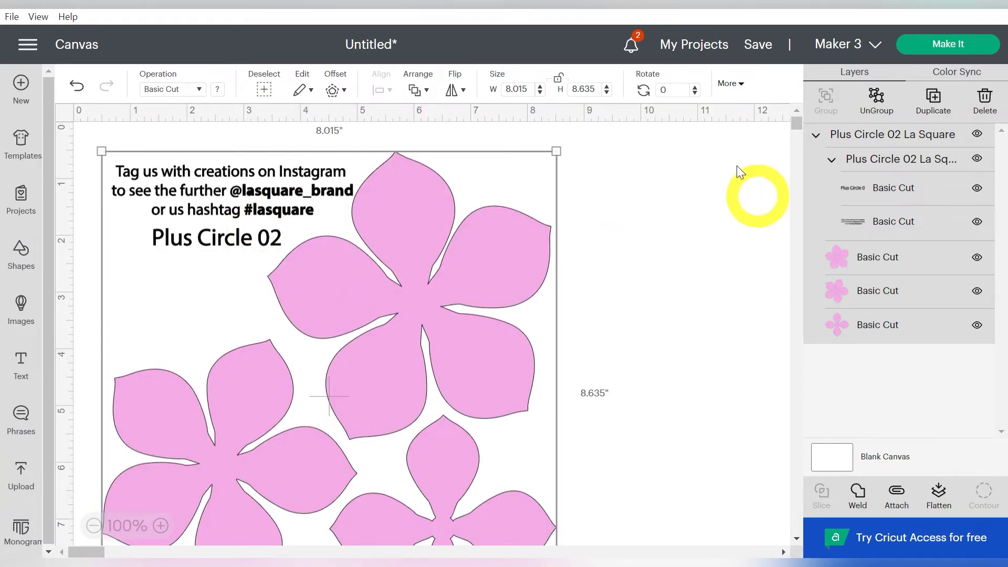
pyautogui.click(875, 96)
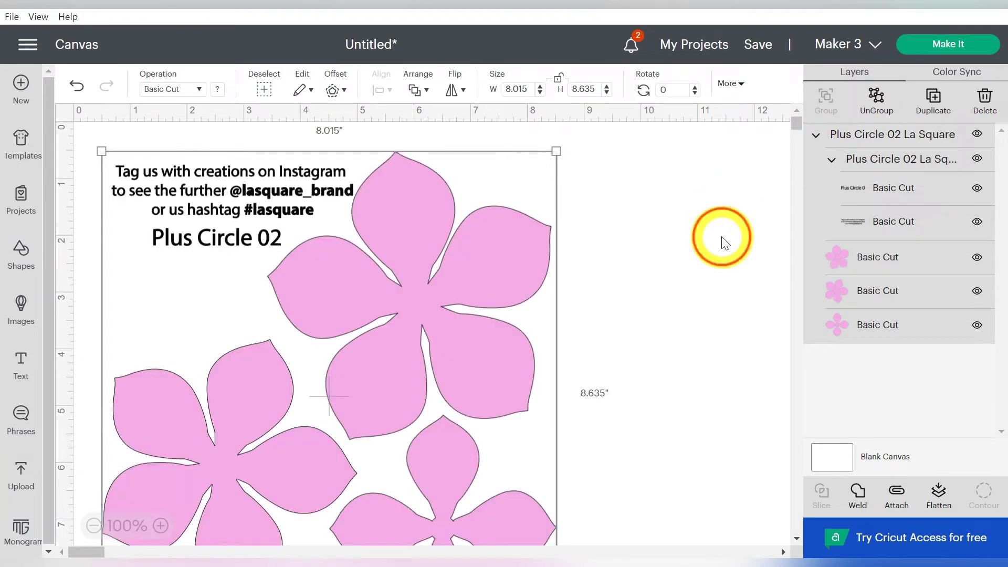
pyautogui.click(278, 205)
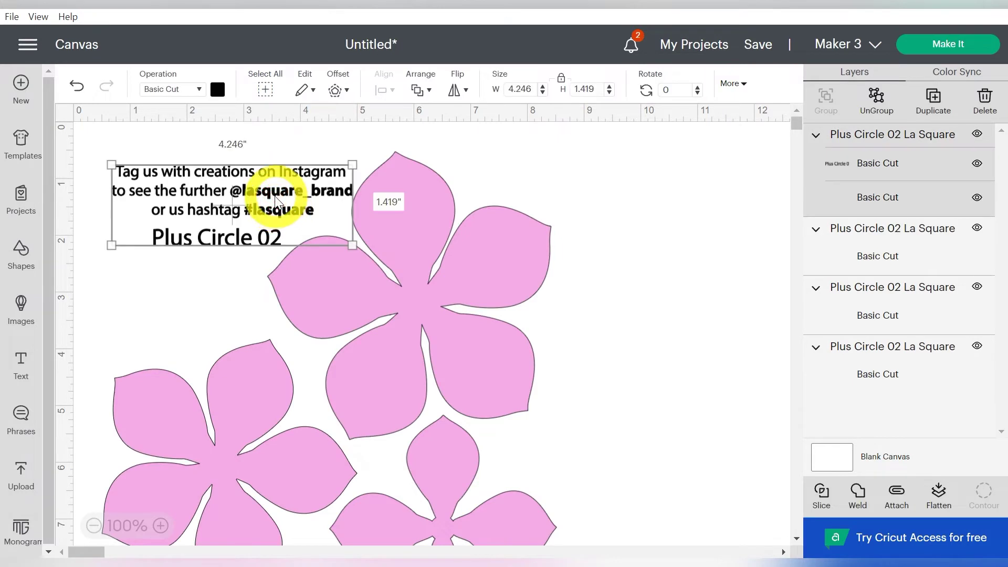
pyautogui.press('Delete')
pyautogui.click(184, 199)
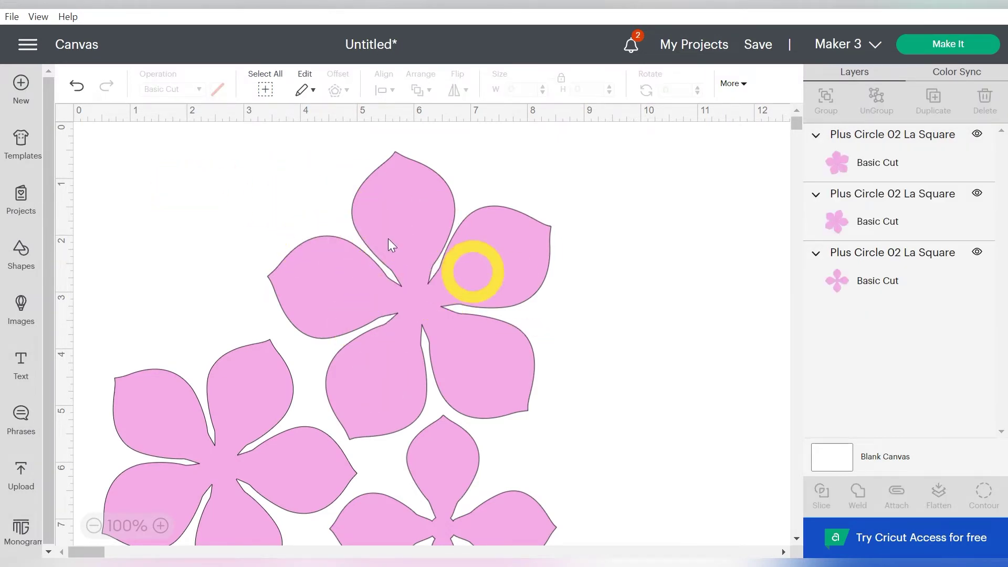
pyautogui.click(499, 290)
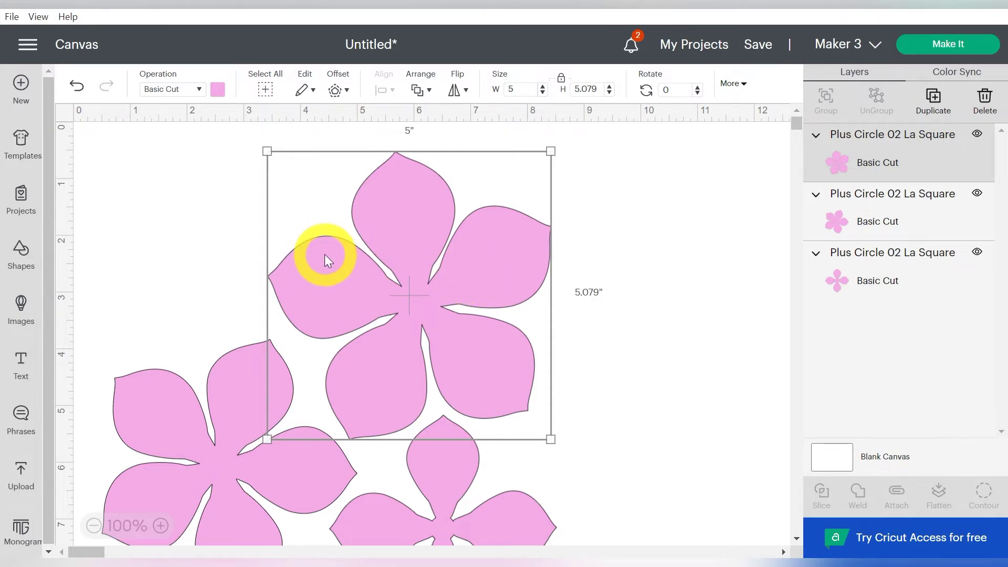
# Step: Add a circle shape to the canvas and set its width to 2.5 inches
pyautogui.click(22, 253)
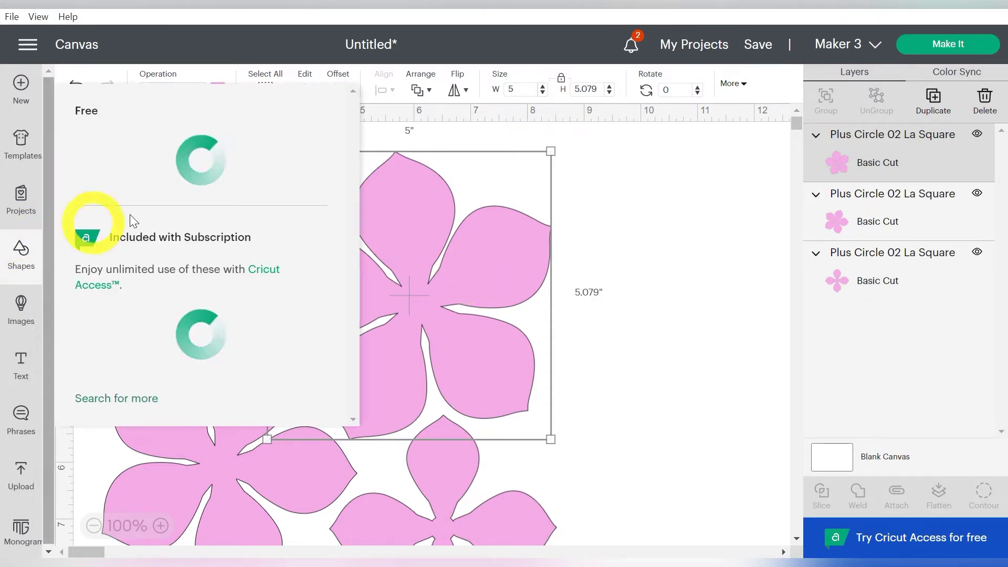
pyautogui.click(234, 362)
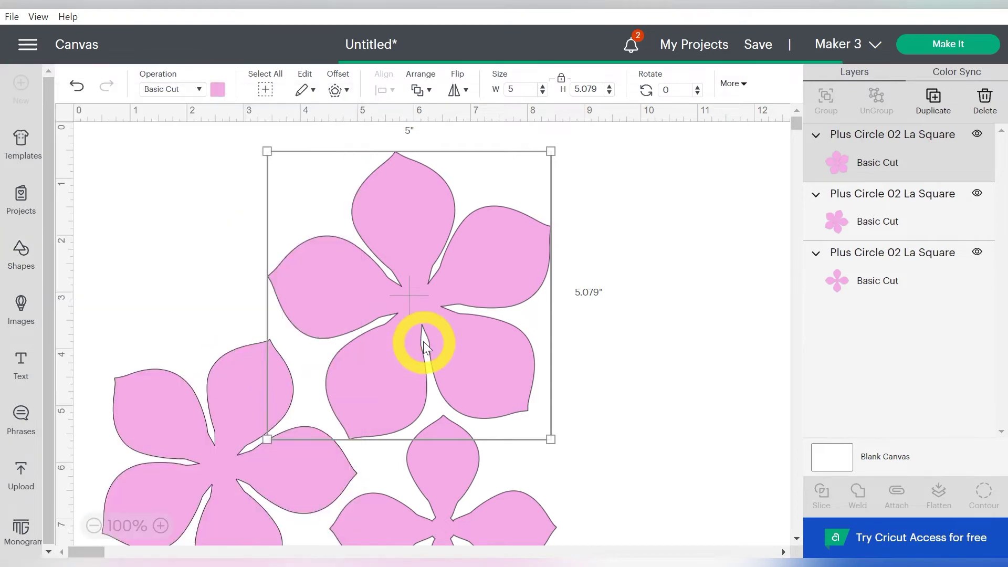
pyautogui.click(498, 91)
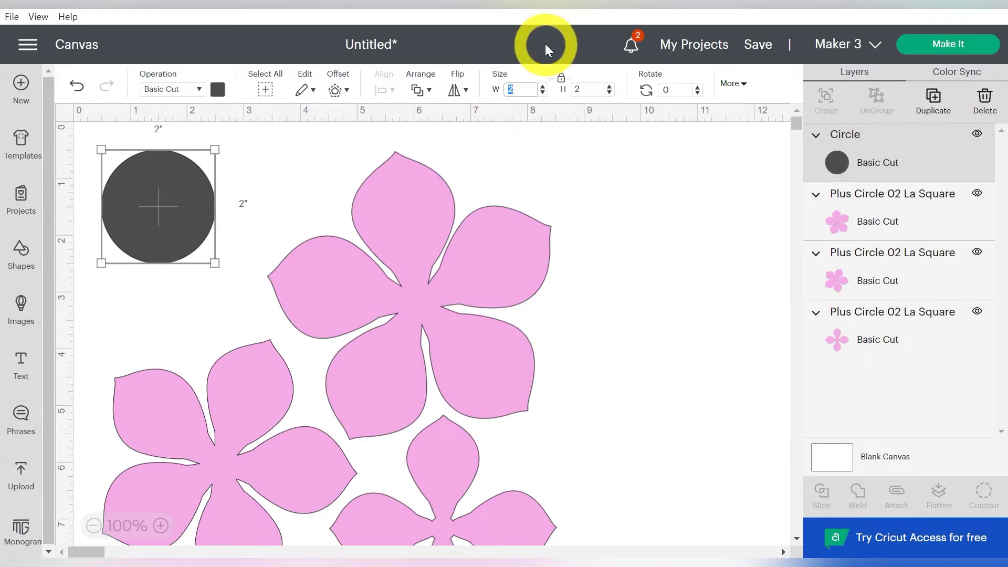
pyautogui.write('2.5')
pyautogui.press('Return')
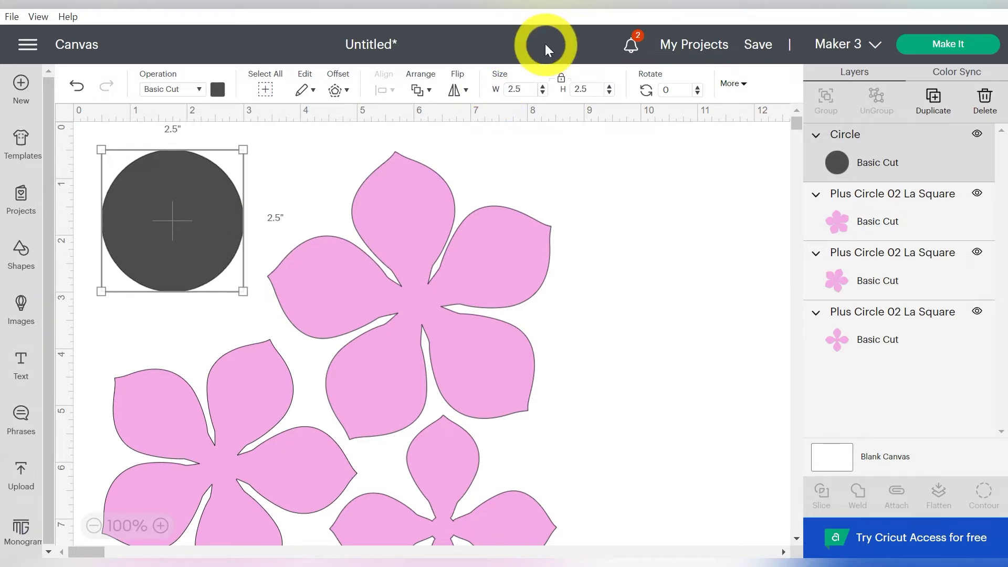
# Step: Group the three pink flowers together
pyautogui.click(491, 284)
pyautogui.keyDown('shift'); pyautogui.click(264, 462); pyautogui.keyUp('shift')
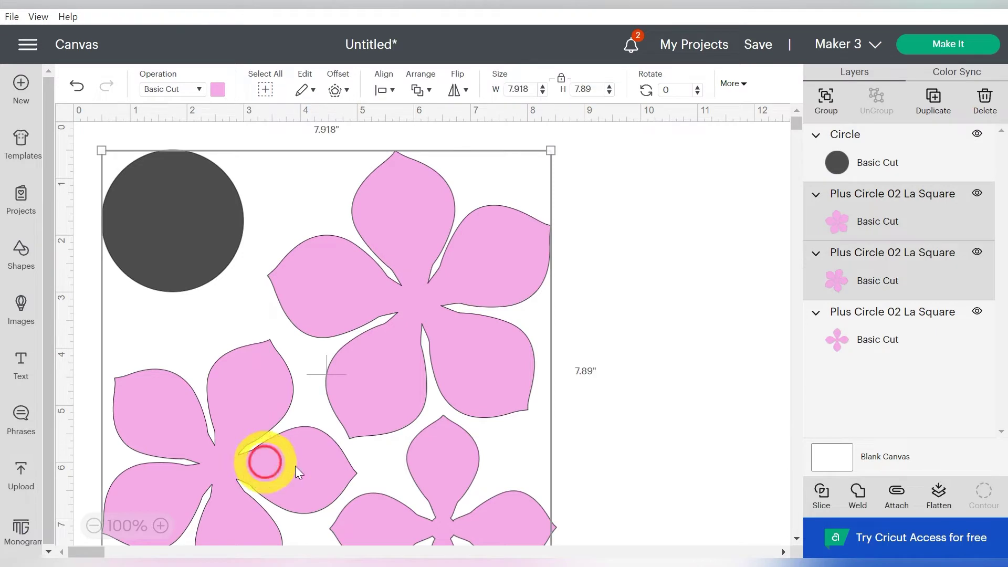
pyautogui.keyDown('shift'); pyautogui.click(448, 477); pyautogui.keyUp('shift')
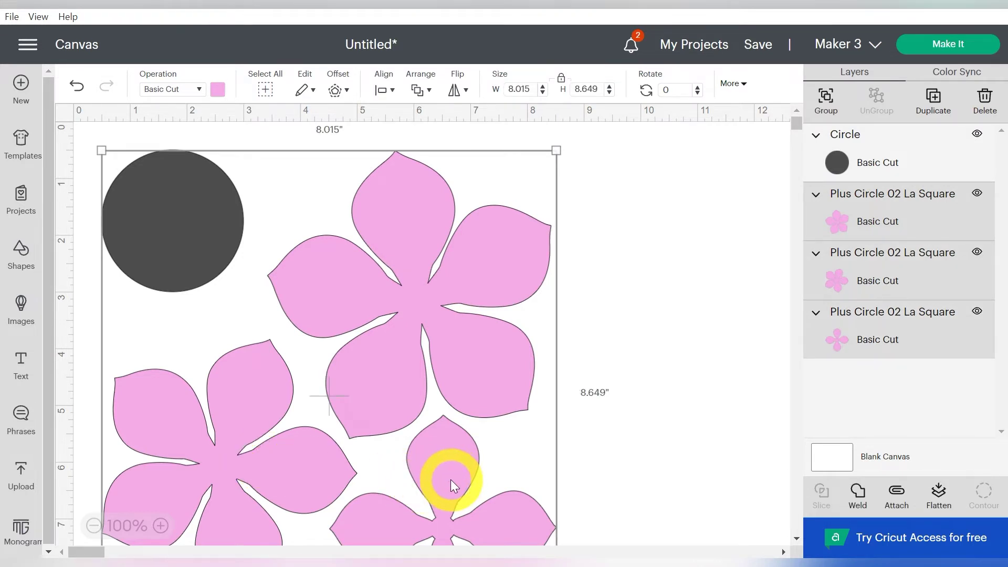
pyautogui.hotkey('ctrl', 'g')
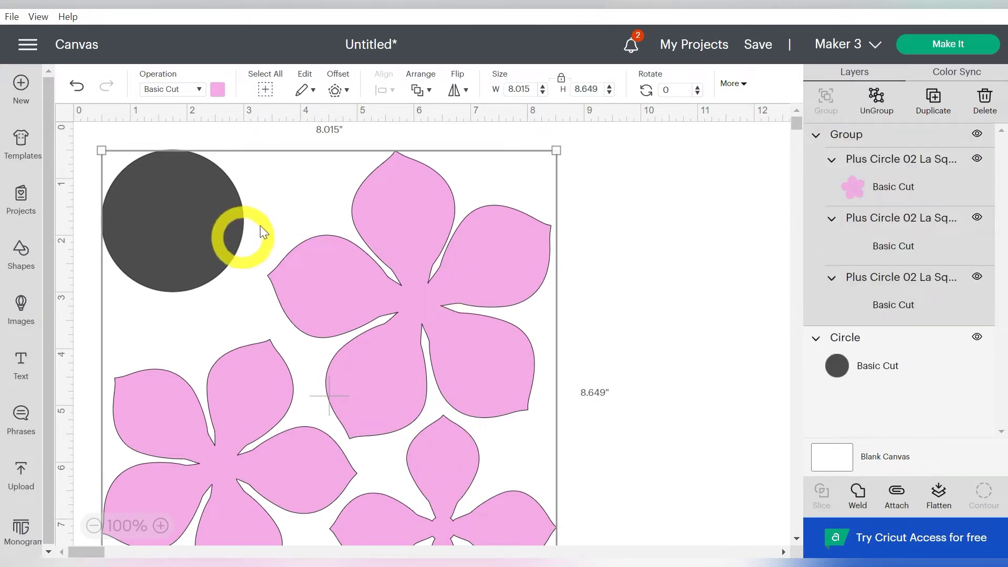
pyautogui.click(419, 90)
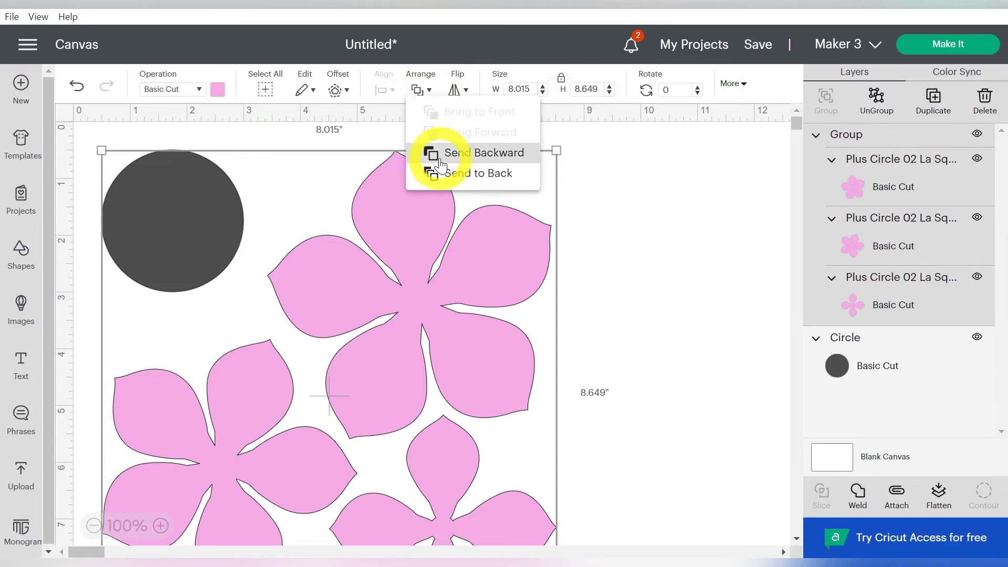
pyautogui.moveTo(241, 198); pyautogui.dragTo(212, 203)
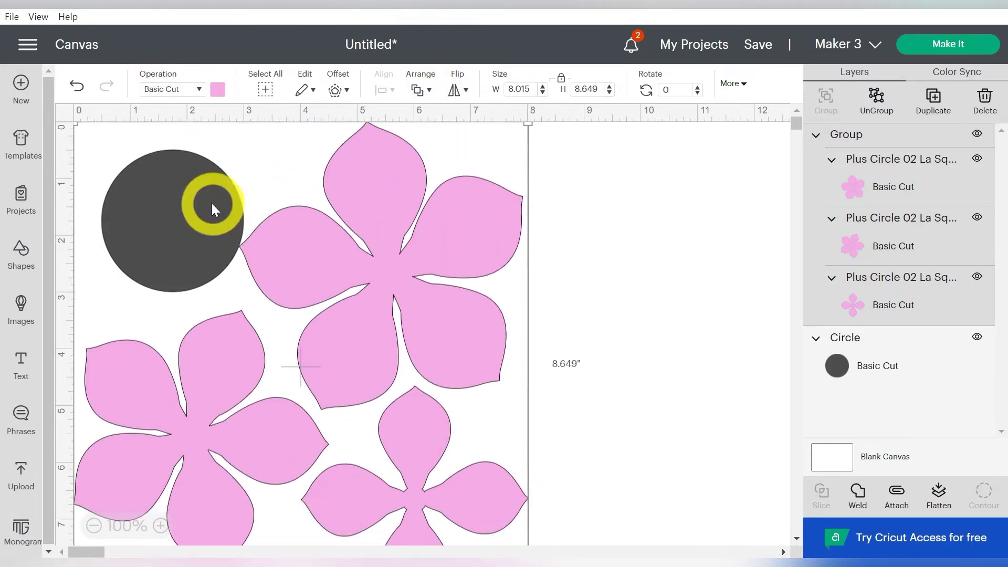
# Step: Shrink the flower group to about 4.8 inches wide and centre it on the dark circle
pyautogui.click(212, 203)
pyautogui.moveTo(281, 257); pyautogui.dragTo(567, 265)
pyautogui.moveTo(194, 227); pyautogui.dragTo(442, 306)
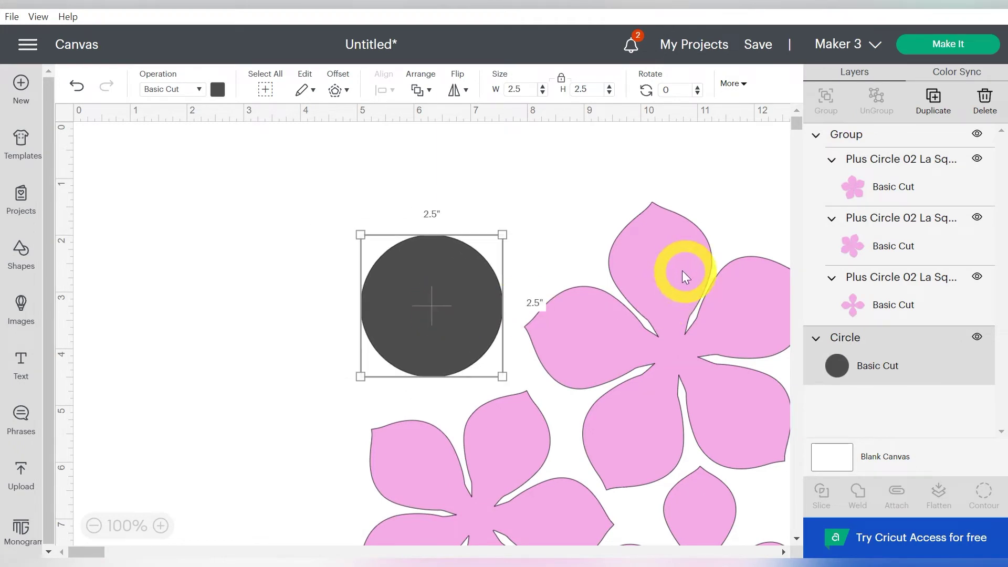
pyautogui.moveTo(686, 276); pyautogui.dragTo(450, 247)
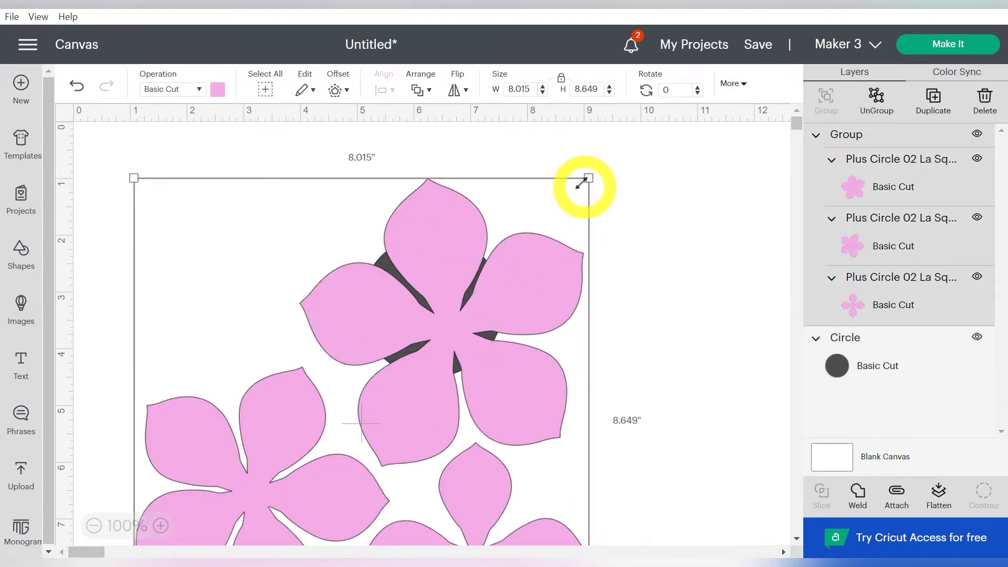
pyautogui.moveTo(581, 183); pyautogui.dragTo(494, 268)
pyautogui.moveTo(522, 215); pyautogui.dragTo(478, 287)
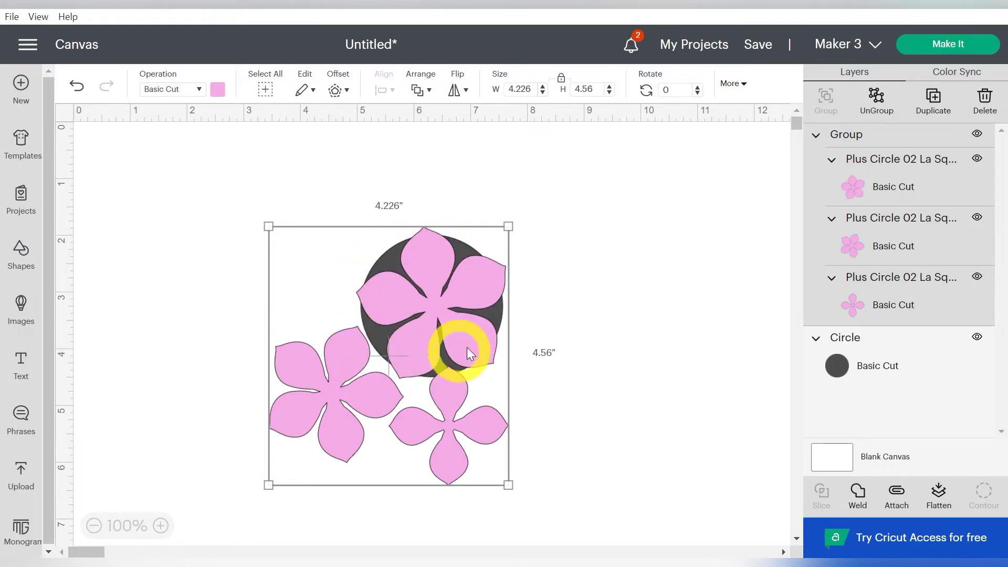
pyautogui.moveTo(421, 259); pyautogui.dragTo(559, 291)
# Step: Delete the dark circle, shift the flowers up and left, and proceed to Make It
pyautogui.click(438, 239)
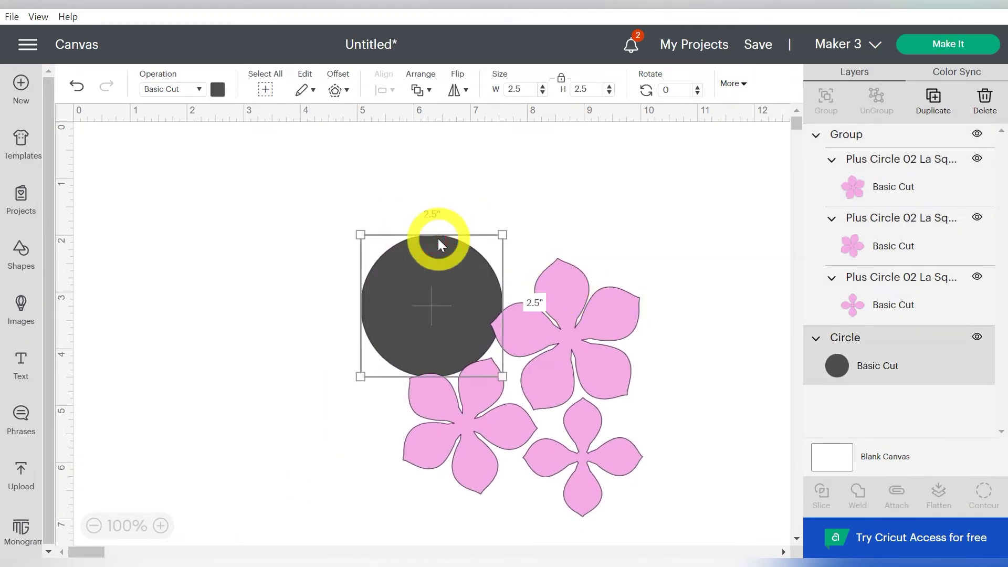
pyautogui.press('Delete')
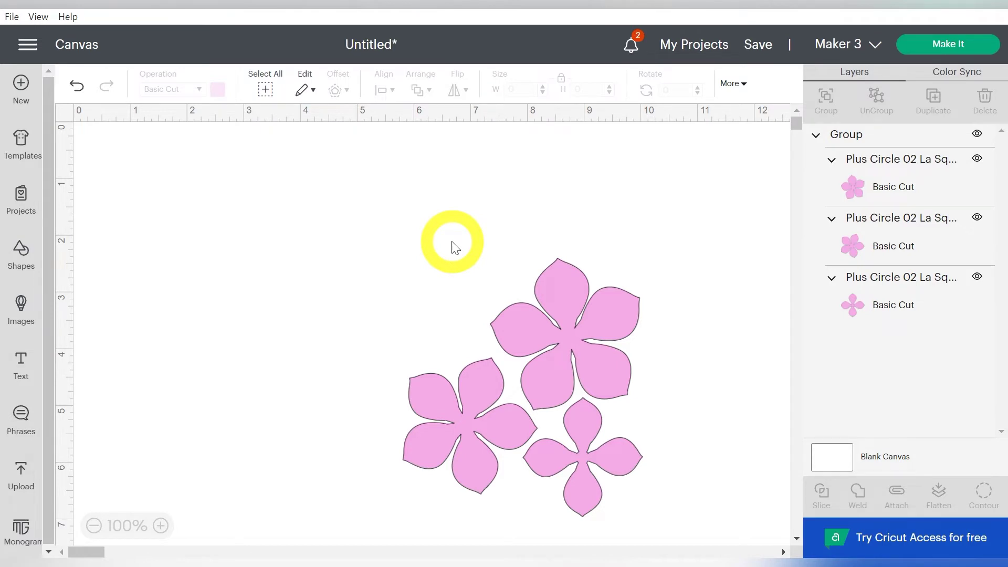
pyautogui.moveTo(554, 292); pyautogui.dragTo(452, 239)
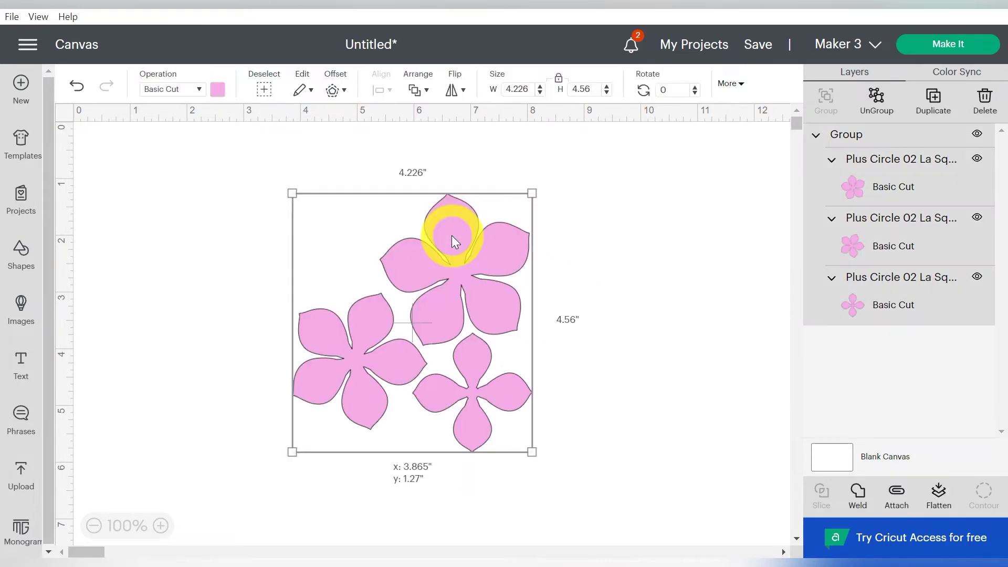
pyautogui.click(950, 45)
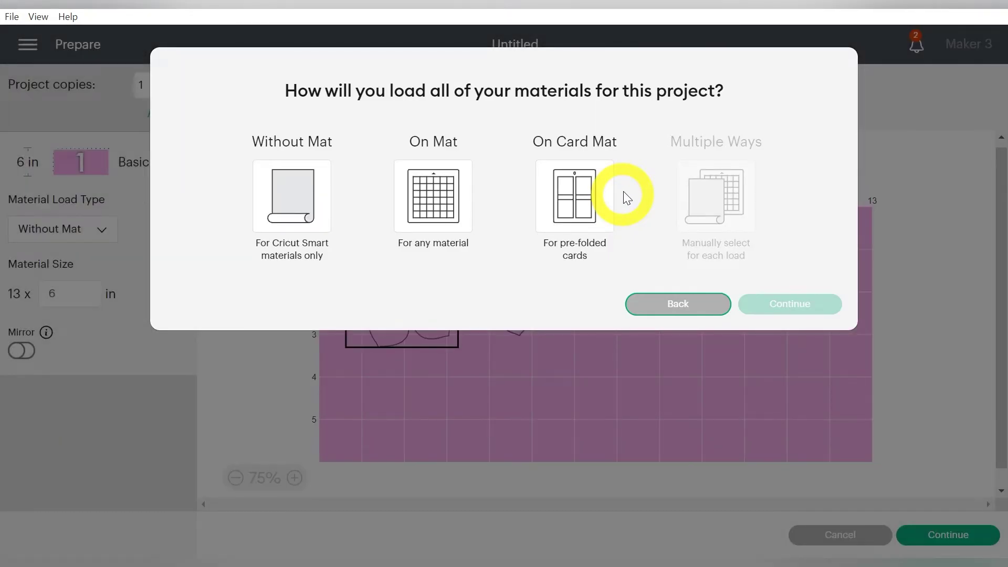
# Step: Load on a 12 in x 12 in mat and line the three flowers up in a row, rotating the third 45 degrees
pyautogui.click(435, 194)
pyautogui.click(783, 375)
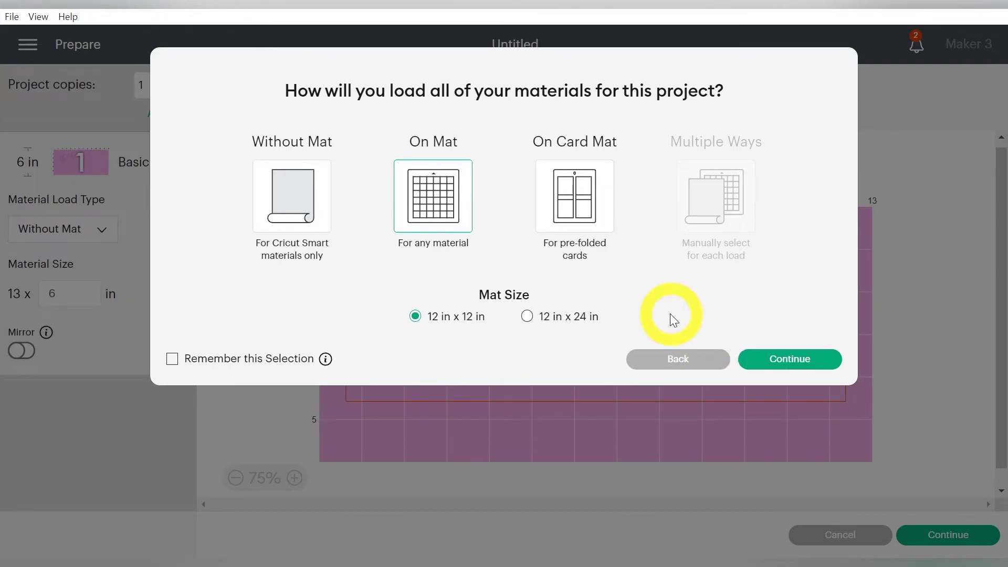
pyautogui.moveTo(468, 244); pyautogui.dragTo(497, 267)
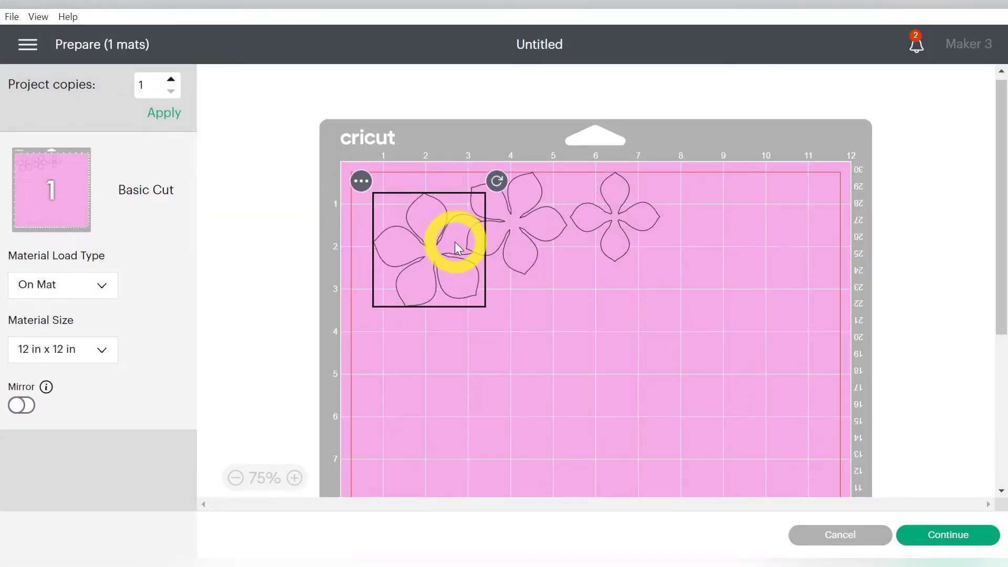
pyautogui.click(570, 262)
pyautogui.moveTo(518, 235); pyautogui.dragTo(538, 270)
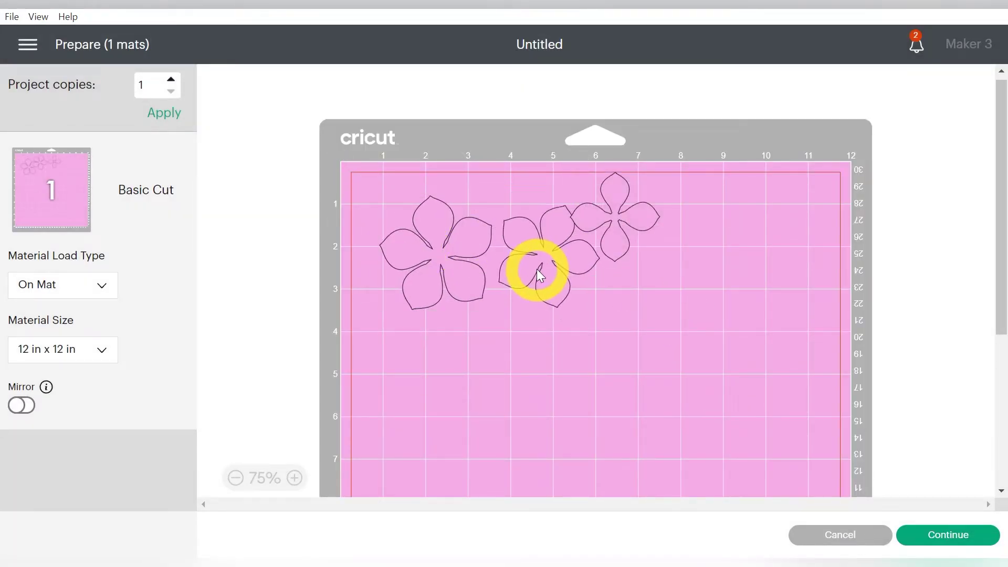
pyautogui.click(630, 252)
pyautogui.moveTo(598, 211); pyautogui.dragTo(632, 235)
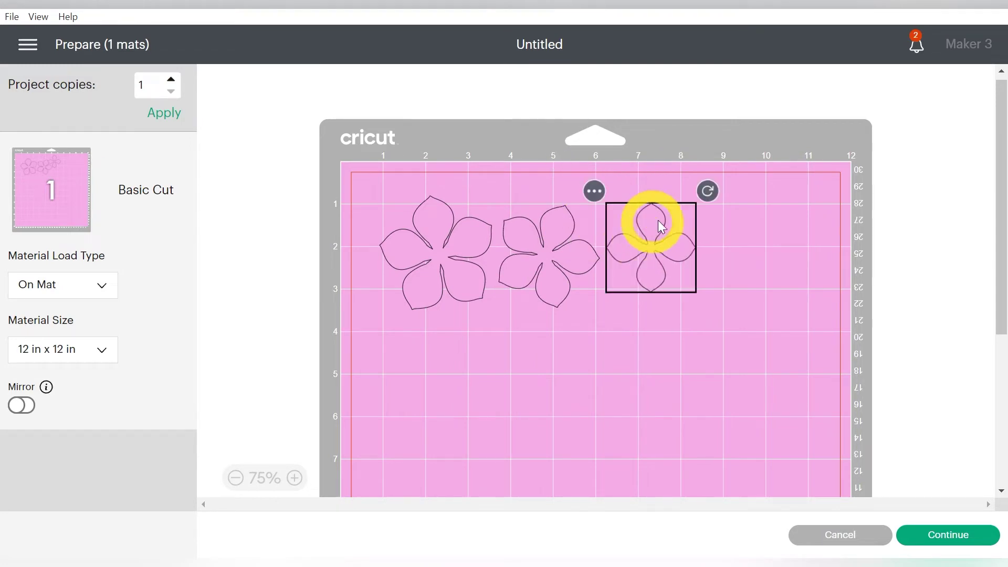
pyautogui.moveTo(708, 187); pyautogui.dragTo(657, 171)
pyautogui.moveTo(659, 259); pyautogui.dragTo(646, 264)
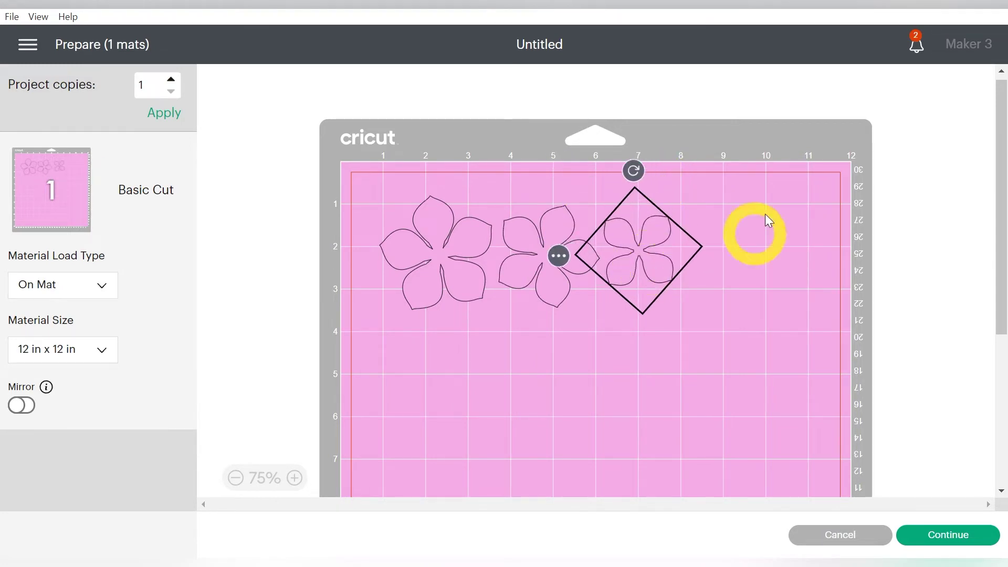
pyautogui.click(794, 200)
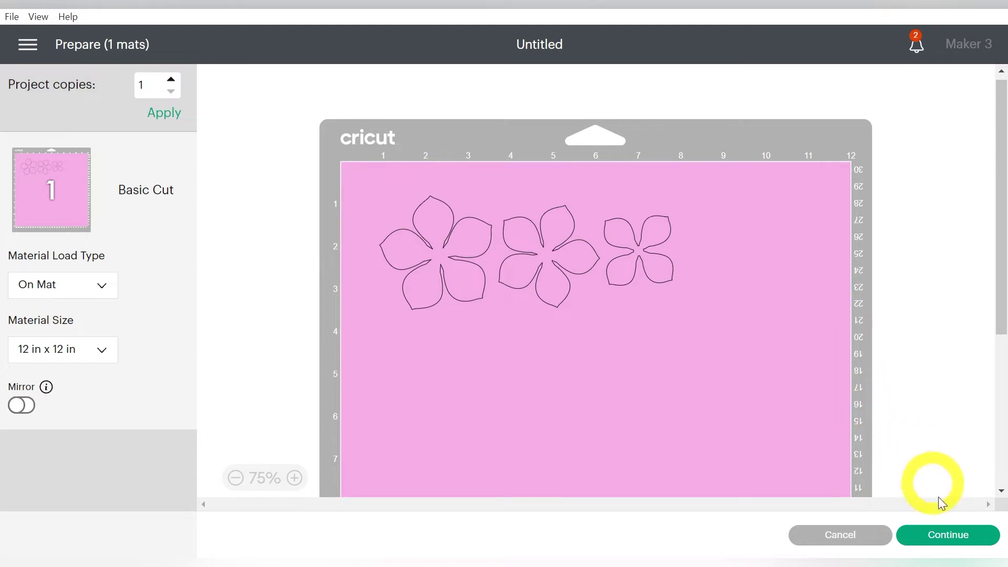
pyautogui.click(938, 537)
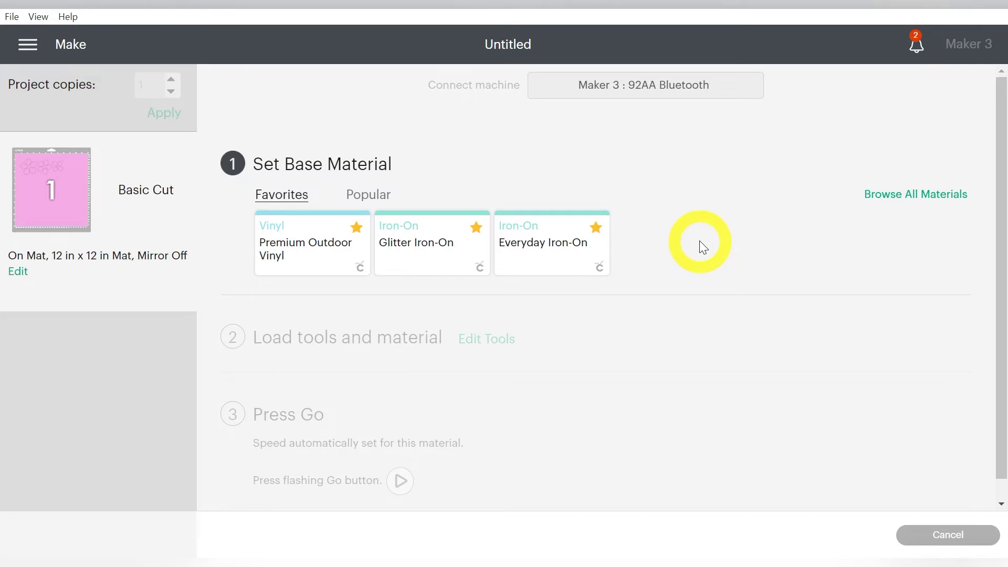
# Step: Open the full list of compatible materials
pyautogui.click(886, 198)
# Step: Search materials for 'fabric' and set Cotton as the base material
pyautogui.click(771, 126)
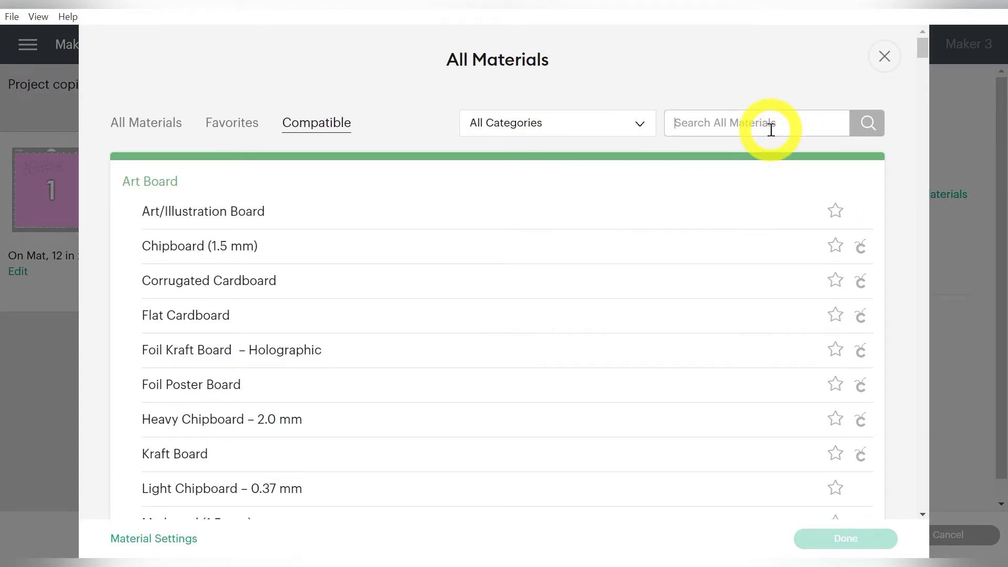
pyautogui.write('fabric')
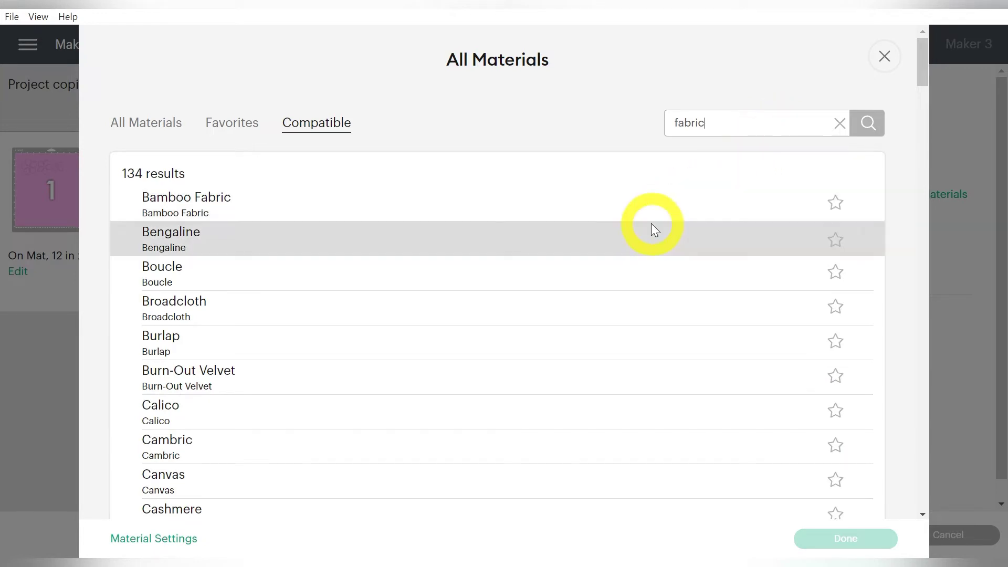
pyautogui.scroll(-1, 654, 223)
pyautogui.scroll(-6, 656, 224)
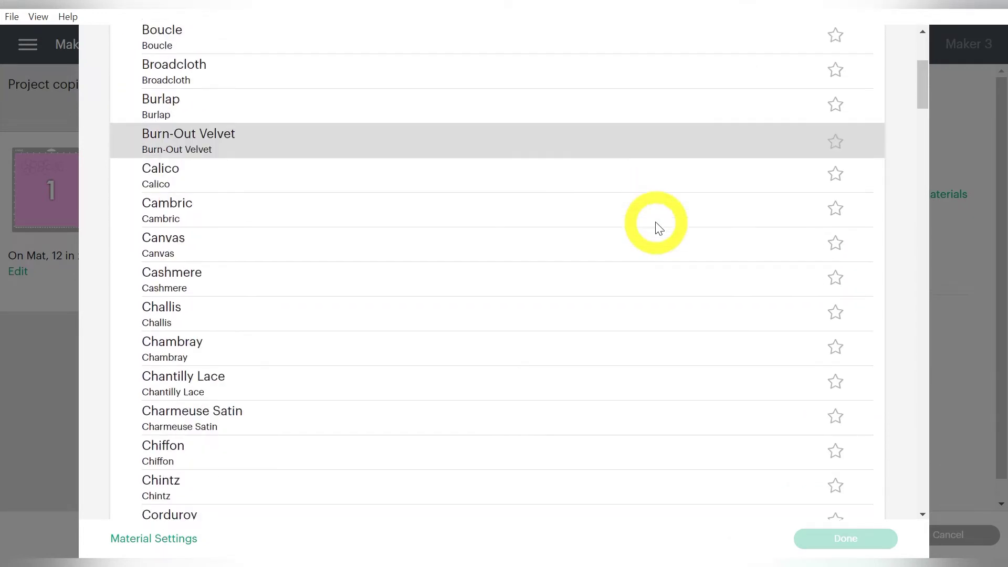
pyautogui.scroll(-5, 655, 224)
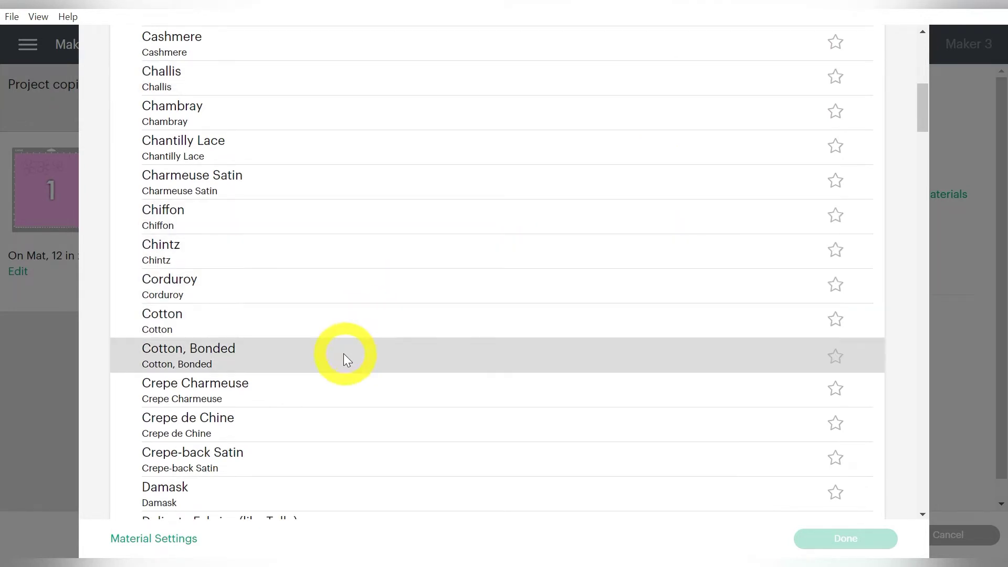
pyautogui.click(351, 324)
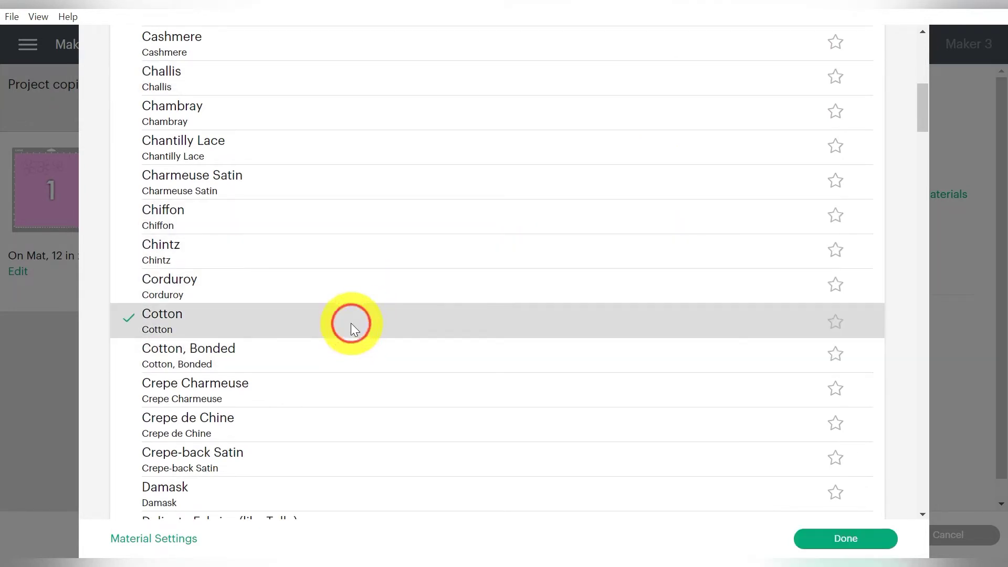
pyautogui.click(807, 538)
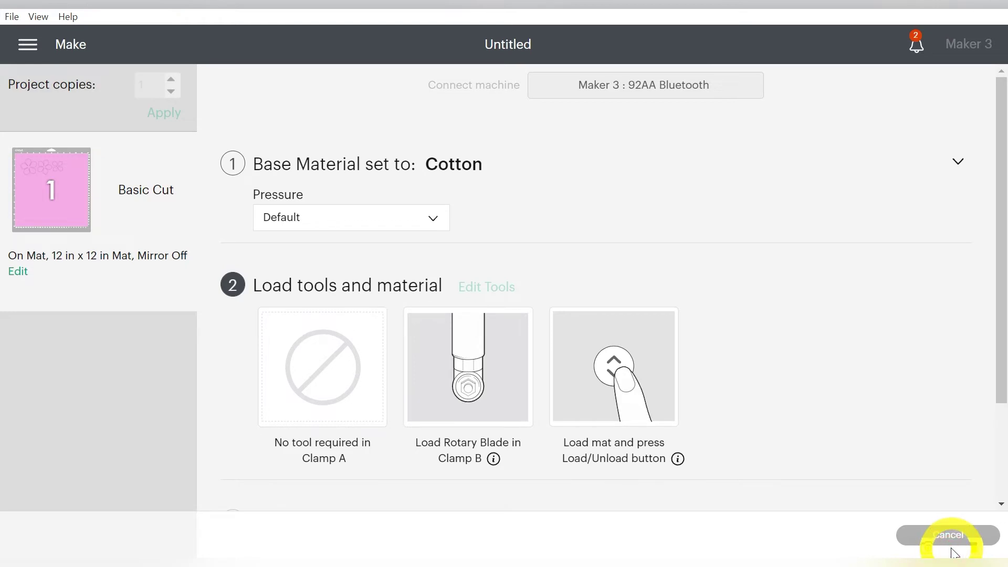
pyautogui.click(968, 167)
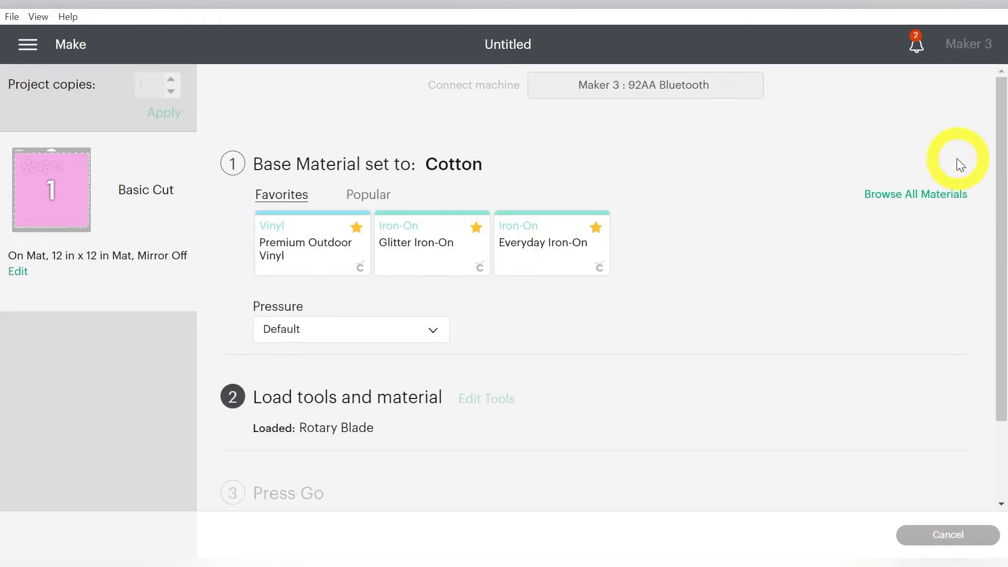
# Step: Search 'printable fabric' and switch the base material to Printable Fabric, which calls for the Fine-Point Blade
pyautogui.click(912, 198)
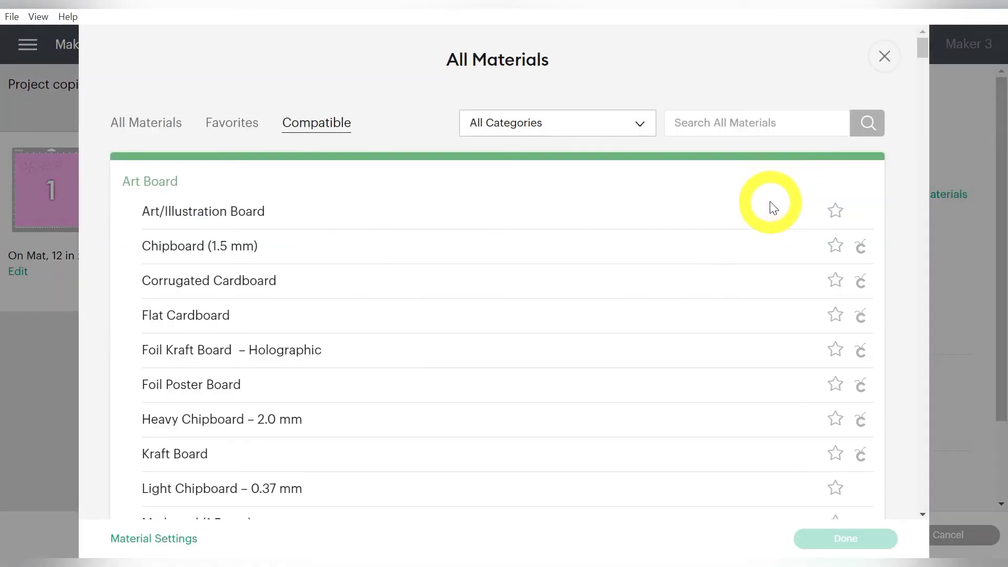
pyautogui.click(743, 126)
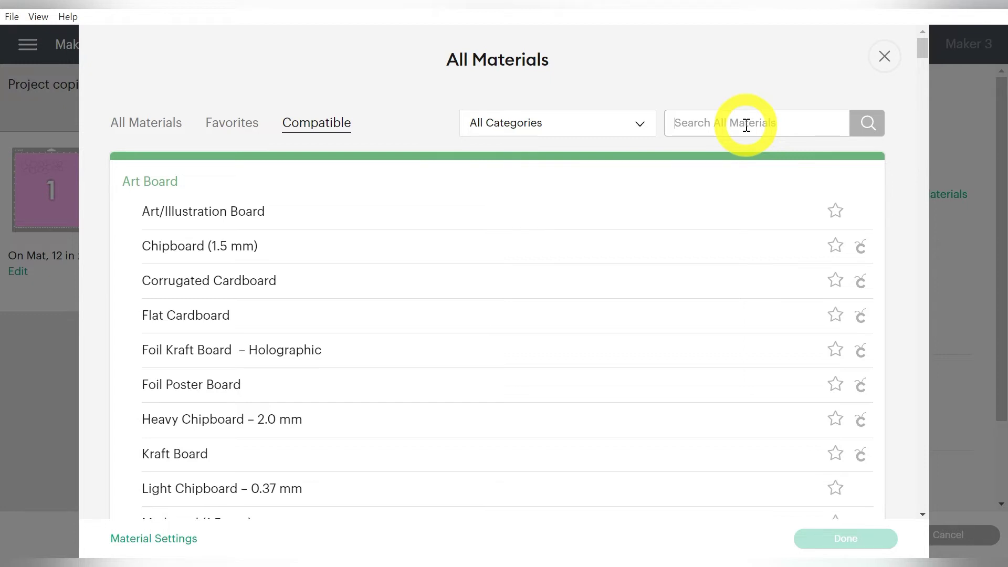
pyautogui.write('printable fabric')
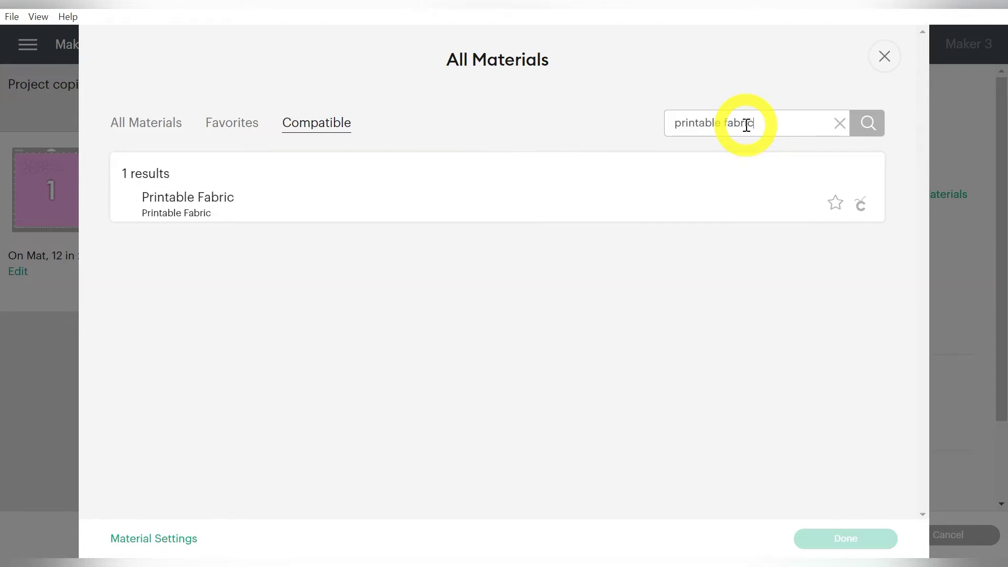
pyautogui.click(719, 202)
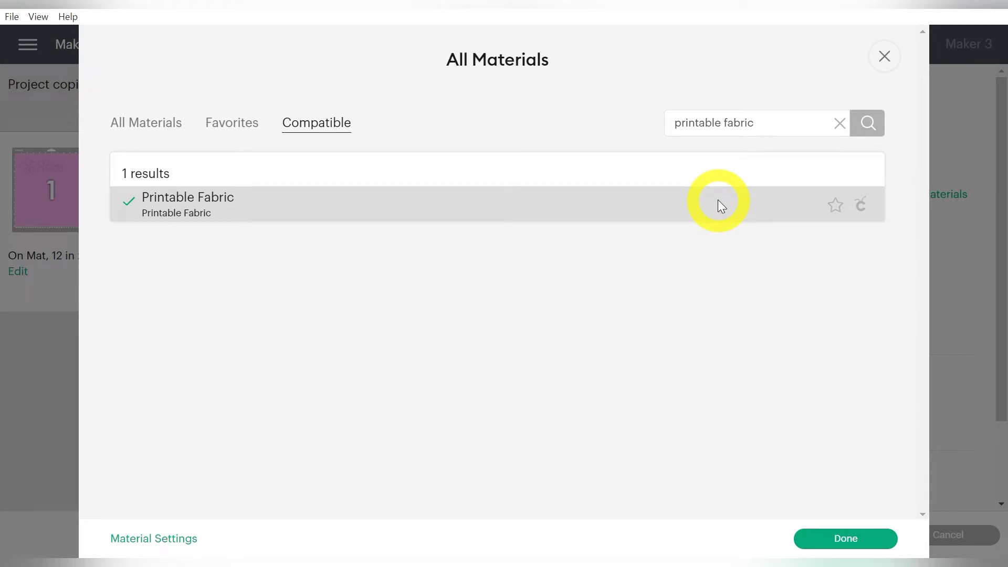
pyautogui.click(837, 538)
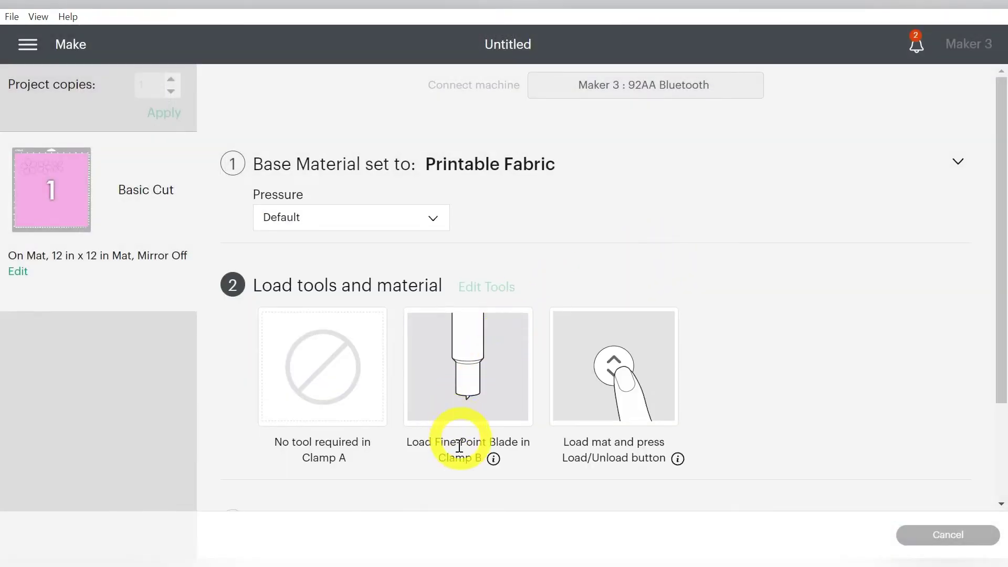
pyautogui.moveTo(435, 443); pyautogui.dragTo(510, 447)
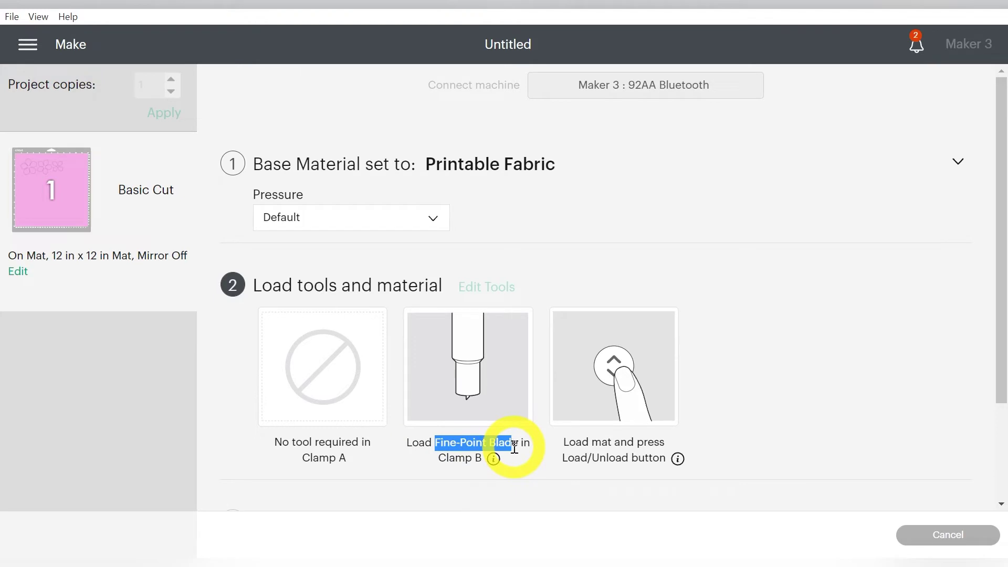